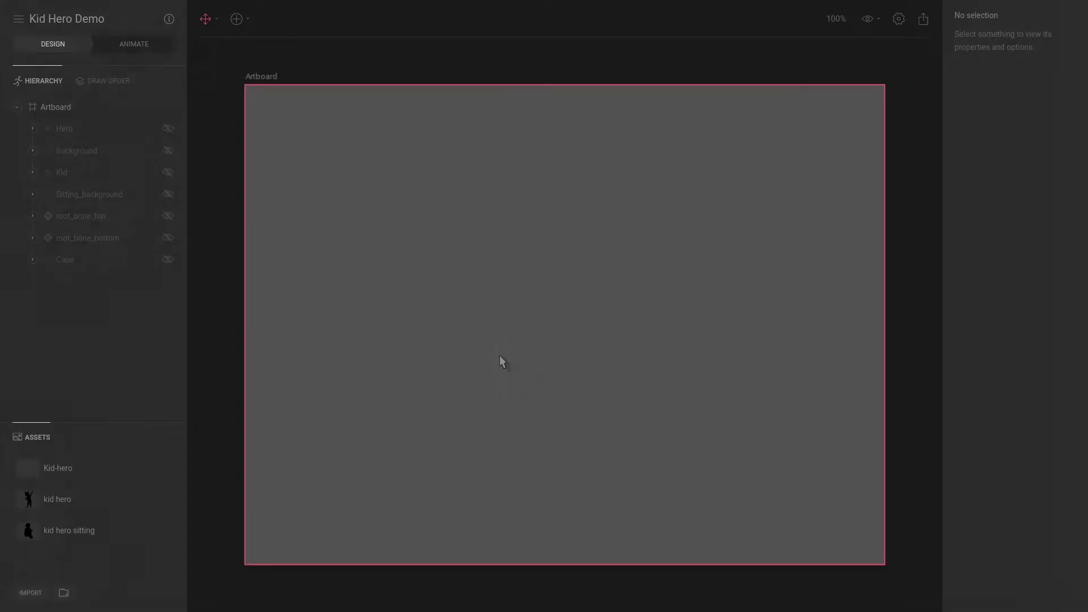
Place a root bone and three bones straight up the artboard's middle, then select the top bone.
{"action": "key", "text": "b"}
{"action": "left_click", "coordinate": [539, 431]}
{"action": "left_click", "coordinate": [538, 326]}
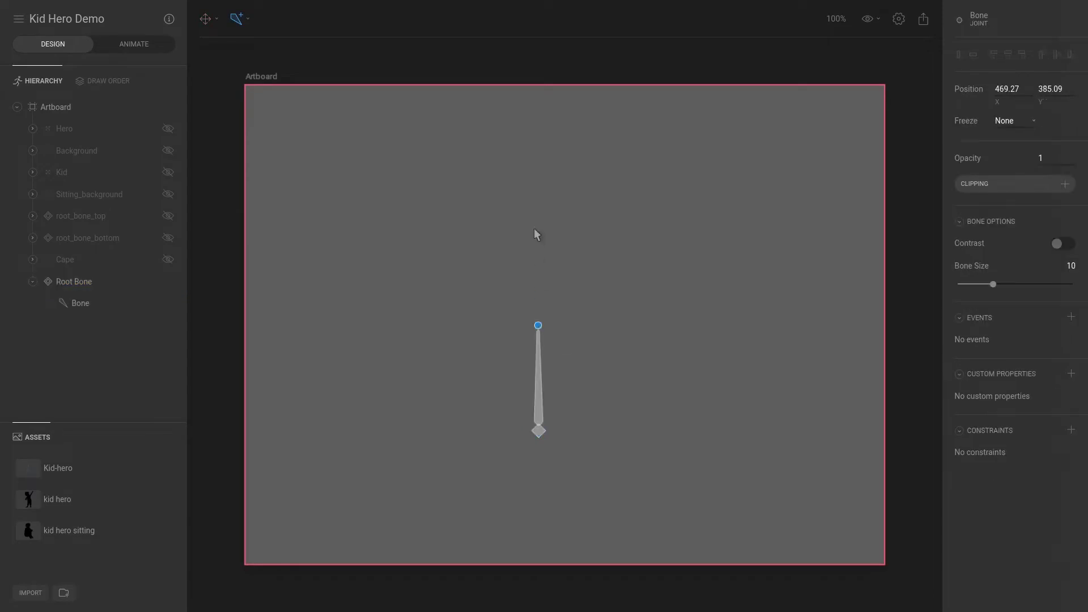
{"action": "left_click", "coordinate": [534, 219]}
{"action": "left_click", "coordinate": [535, 160]}
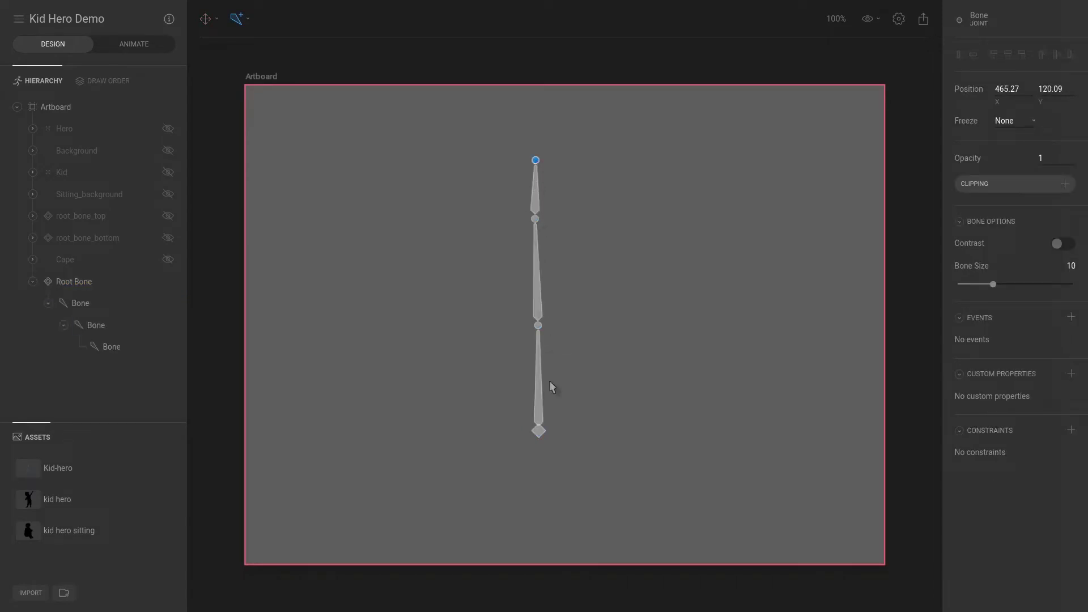
{"action": "key", "text": "v"}
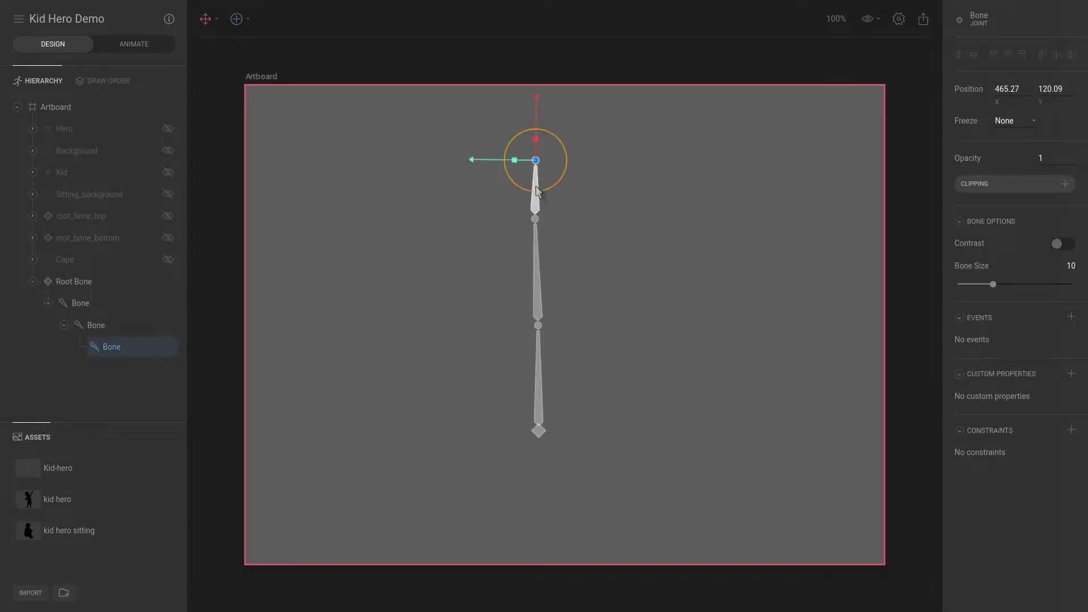
{"action": "left_click", "coordinate": [536, 192]}
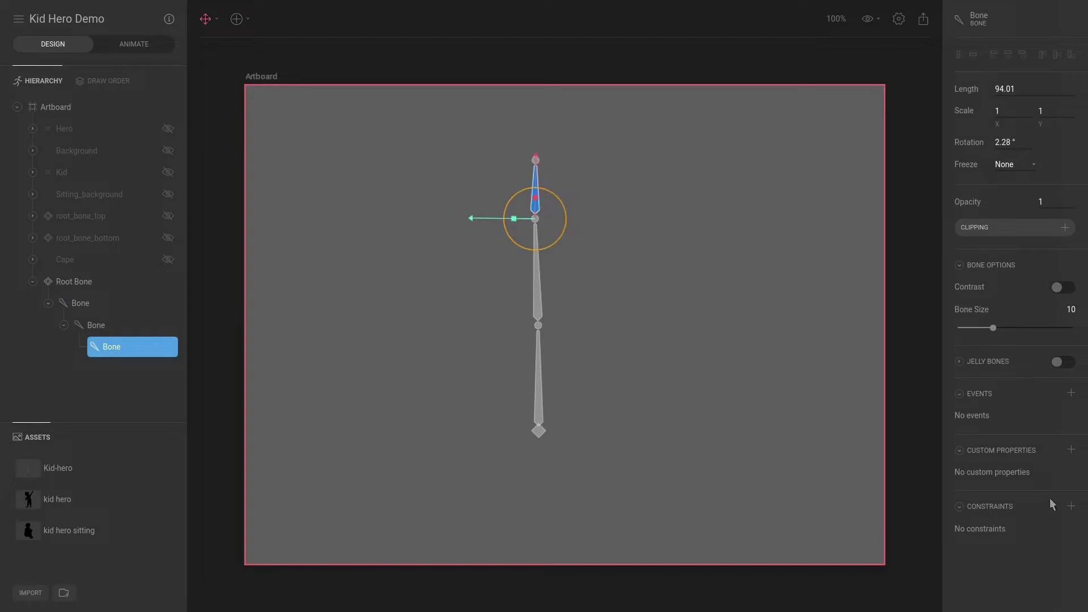
{"action": "left_click", "coordinate": [1071, 506]}
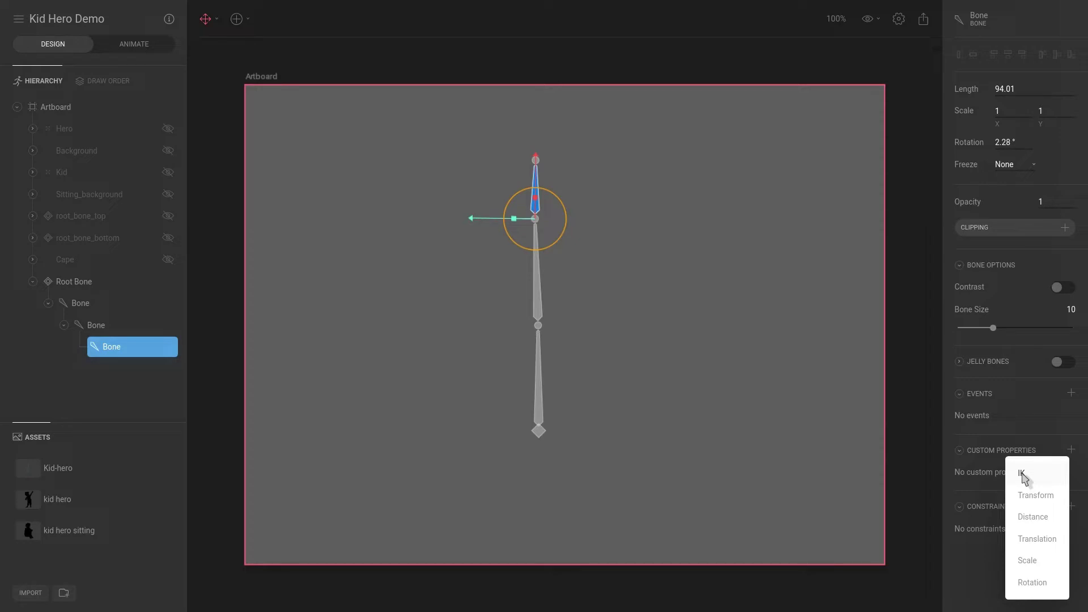
Switch posing to IK Pose and swing the top bone around, leaving it at -6.04° rotation.
{"action": "left_click", "coordinate": [211, 19]}
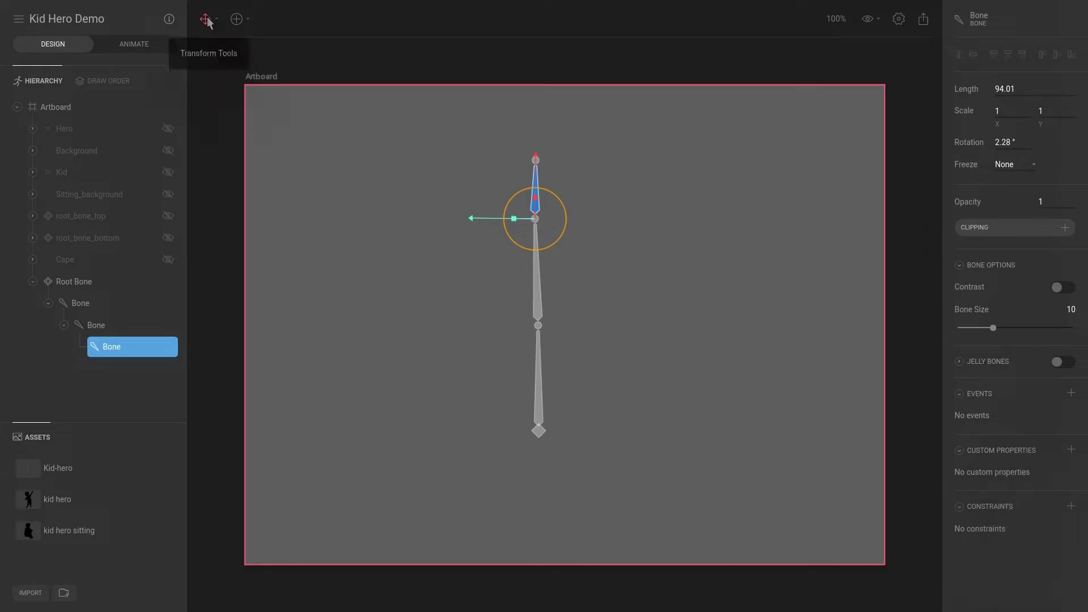
{"action": "left_click", "coordinate": [210, 19]}
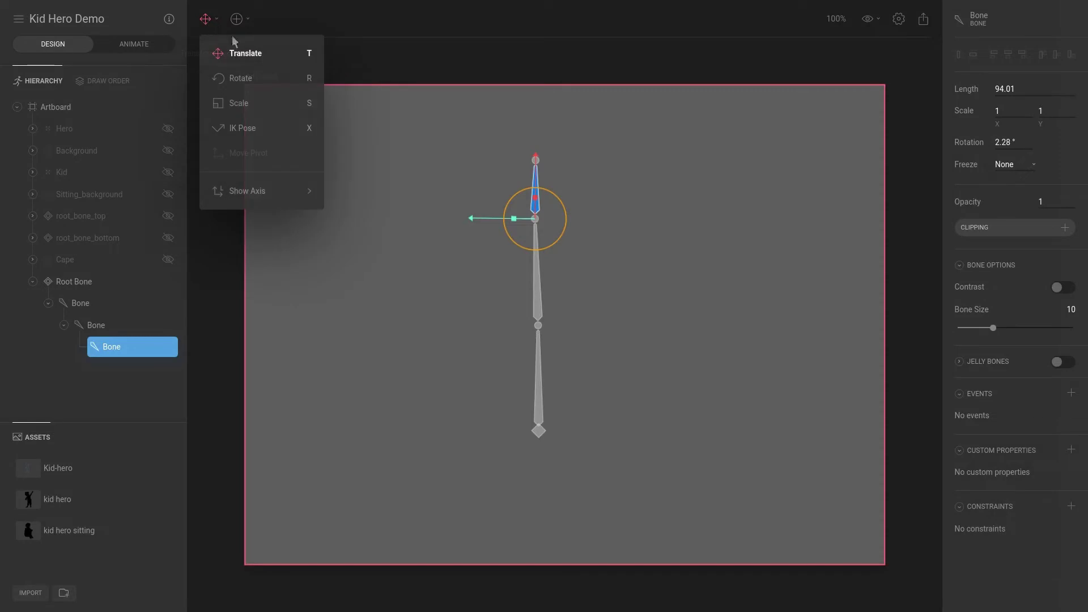
{"action": "left_click", "coordinate": [266, 129]}
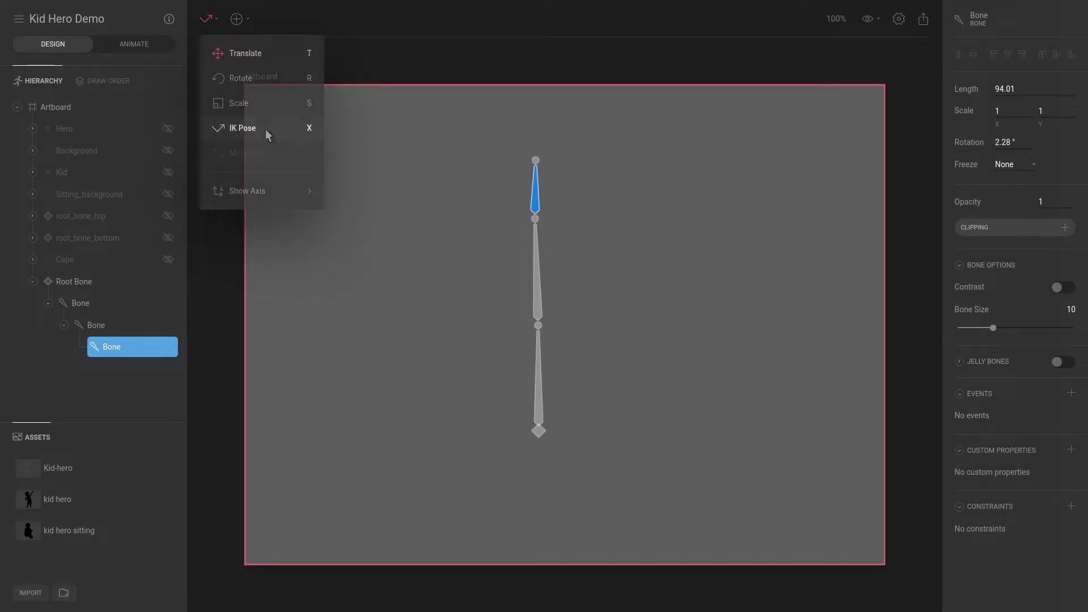
{"action": "left_click_drag", "start_coordinate": [442, 158], "coordinate": [651, 231]}
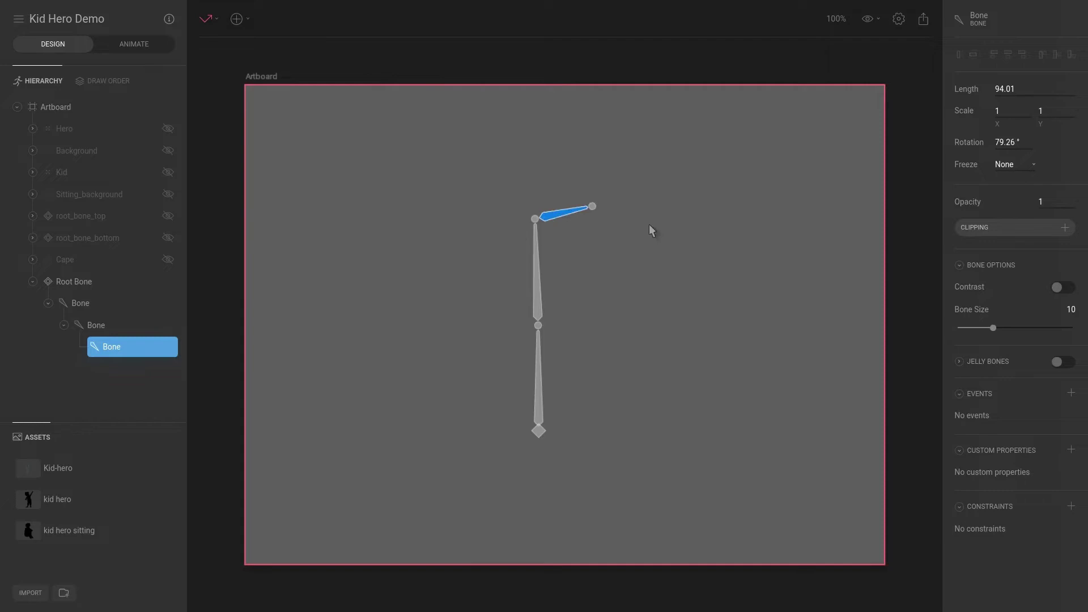
{"action": "left_click_drag", "start_coordinate": [584, 147], "coordinate": [480, 136]}
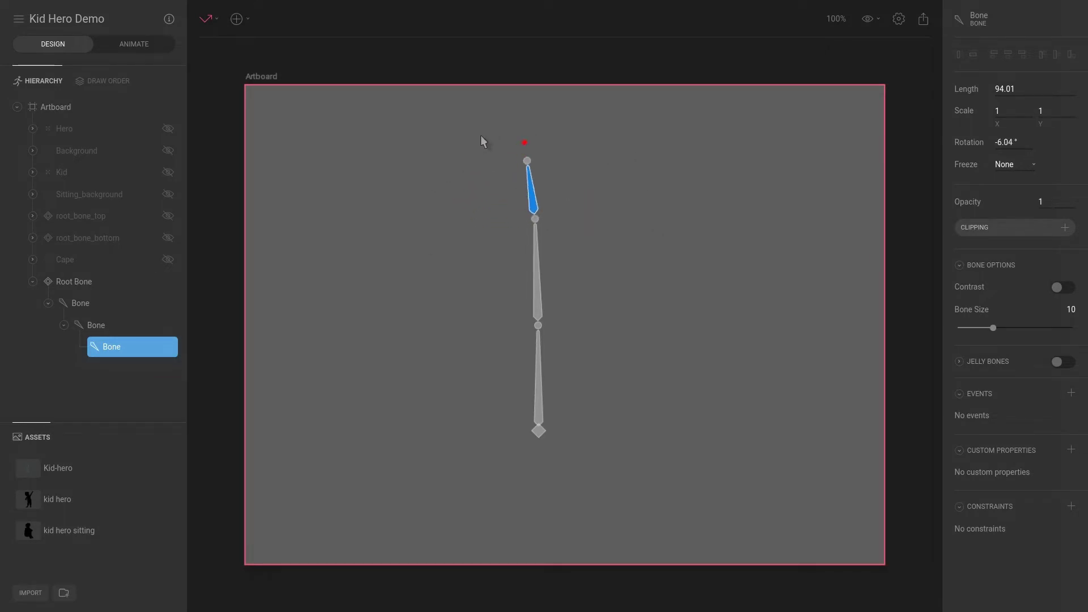
Add an IK constraint to the top bone and select the new IK Constraint in the hierarchy.
{"action": "left_click", "coordinate": [1074, 507]}
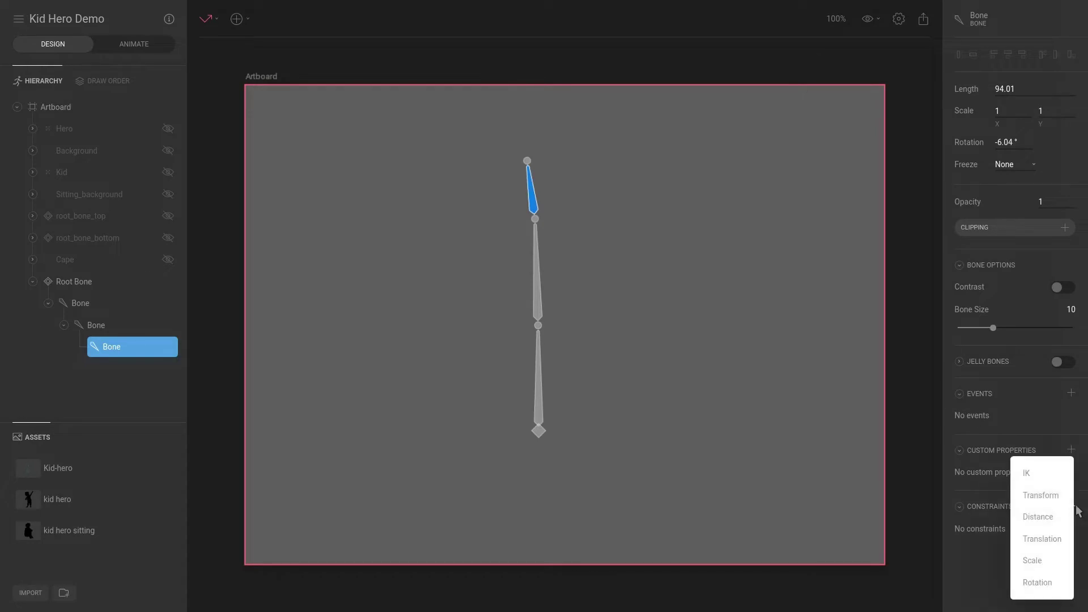
{"action": "left_click", "coordinate": [1033, 469]}
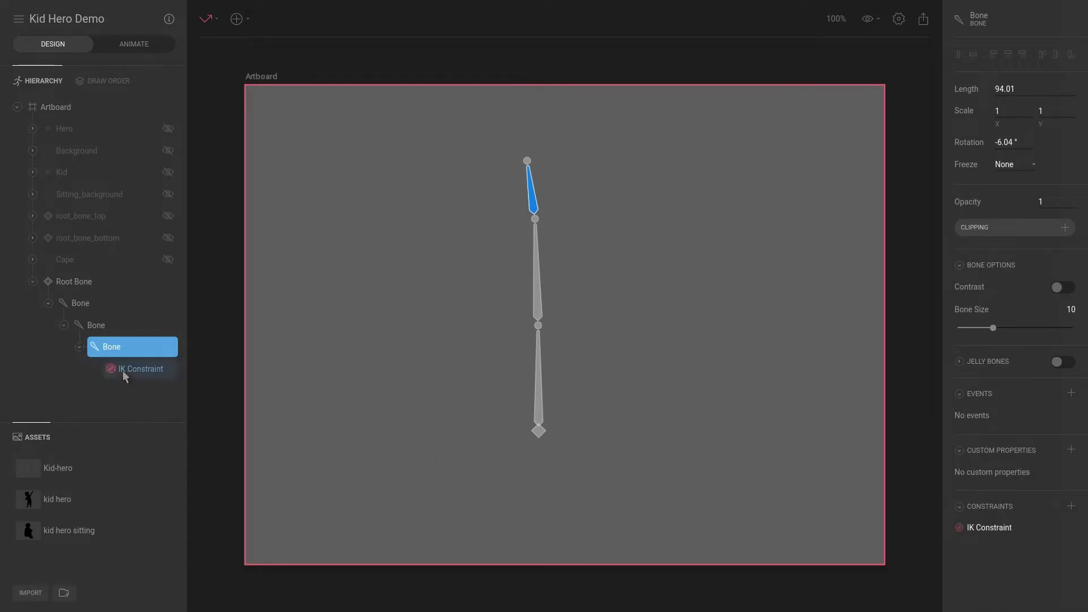
{"action": "left_click", "coordinate": [997, 528]}
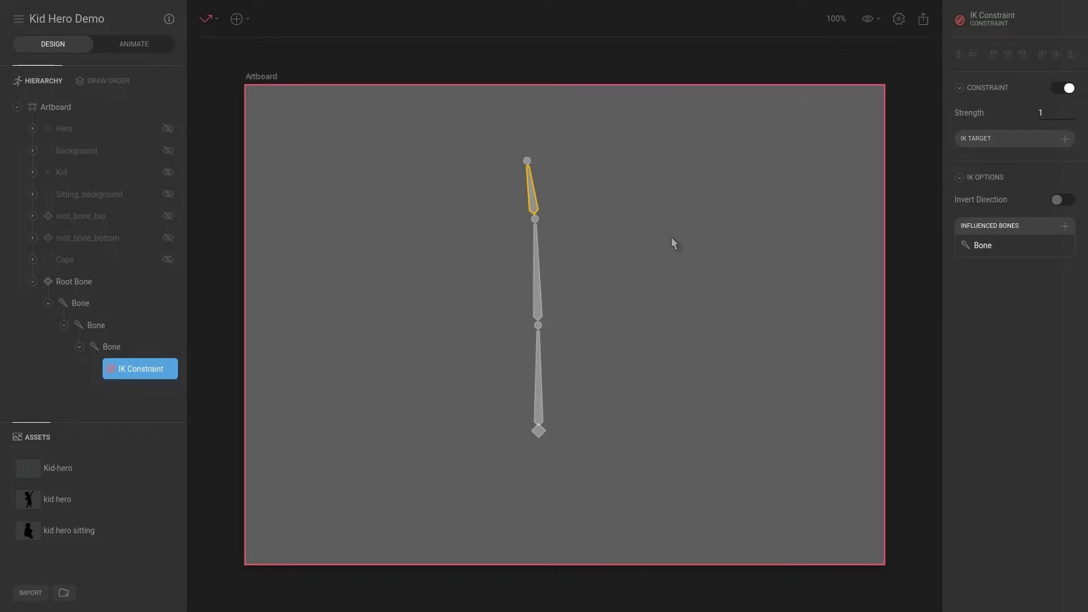
Draw an ellipse at the artboard's upper right, try it as IK target, and move it under the Artboard.
{"action": "key", "text": "v"}
{"action": "left_click_drag", "start_coordinate": [676, 139], "coordinate": [720, 188]}
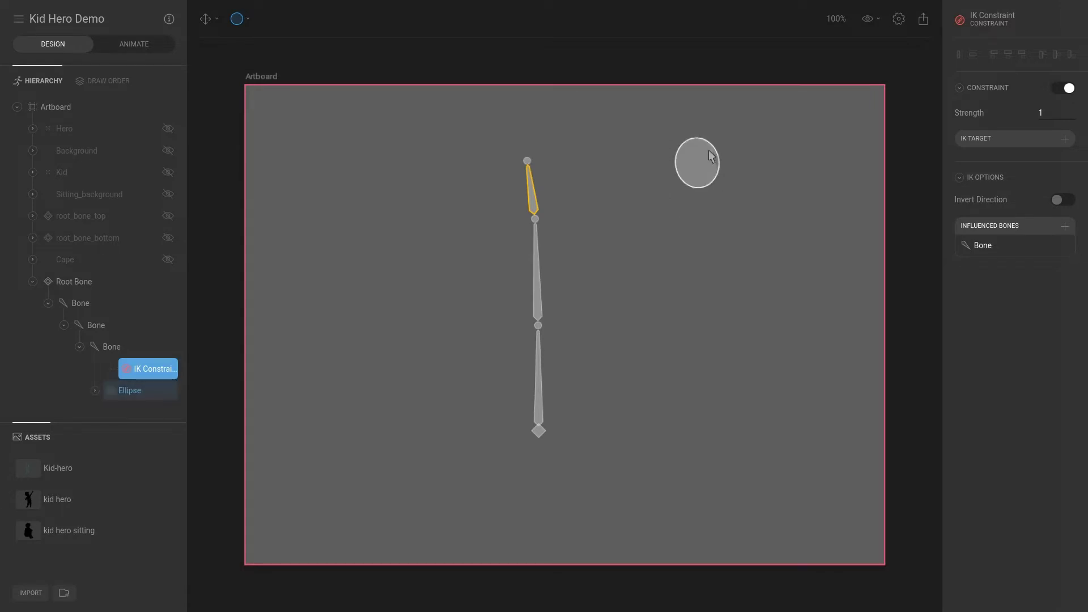
{"action": "left_click", "coordinate": [1030, 140]}
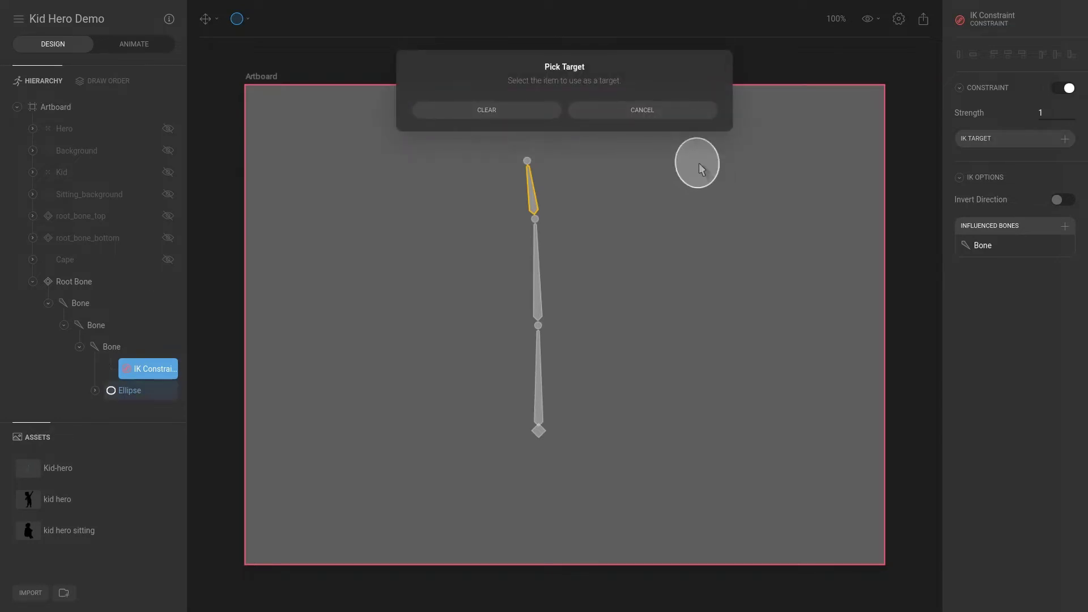
{"action": "left_click", "coordinate": [698, 166]}
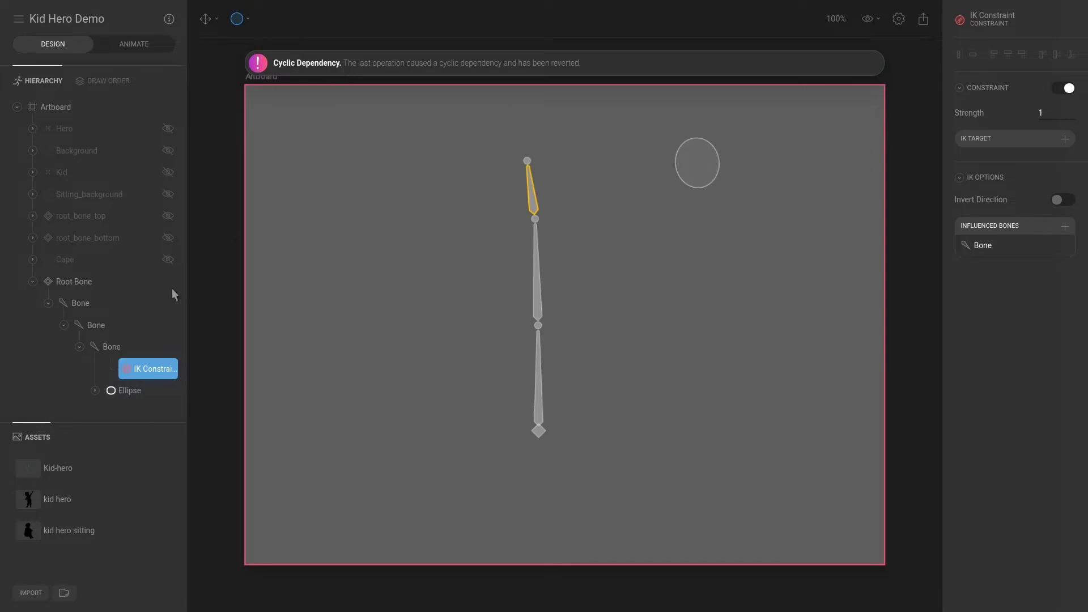
{"action": "left_click_drag", "start_coordinate": [121, 385], "coordinate": [62, 280]}
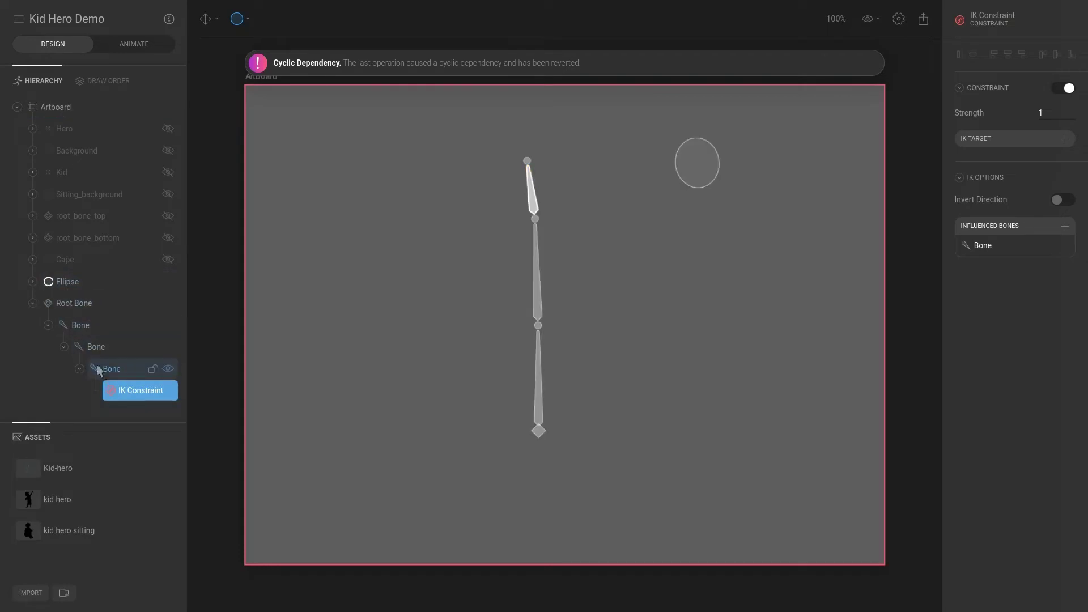
Set the Ellipse as the IK target and drag it to 556.58, 103.35 so the top bone follows.
{"action": "left_click", "coordinate": [1018, 133]}
{"action": "left_click", "coordinate": [697, 171]}
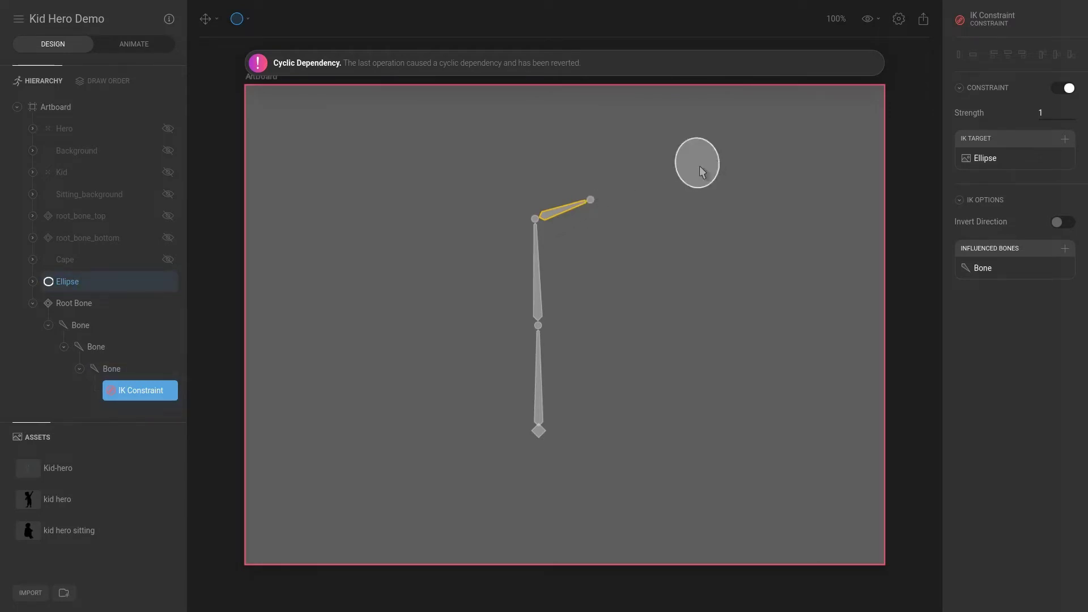
{"action": "left_click_drag", "start_coordinate": [703, 171], "coordinate": [615, 154]}
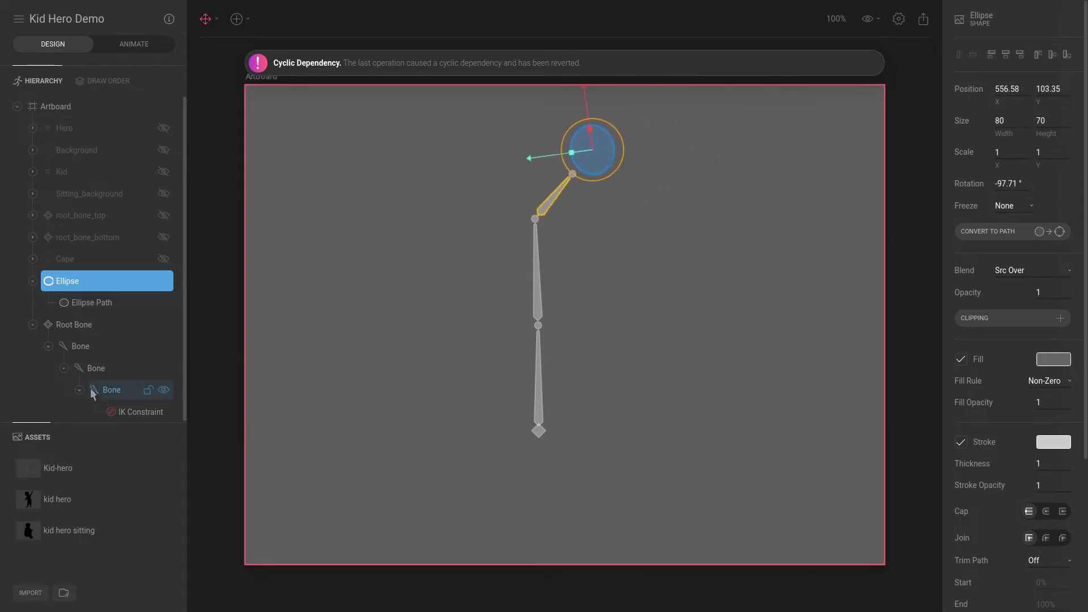
Set the IK constraint's strength to 0.5 and nudge the Ellipse to test the partial pull.
{"action": "left_click", "coordinate": [138, 418]}
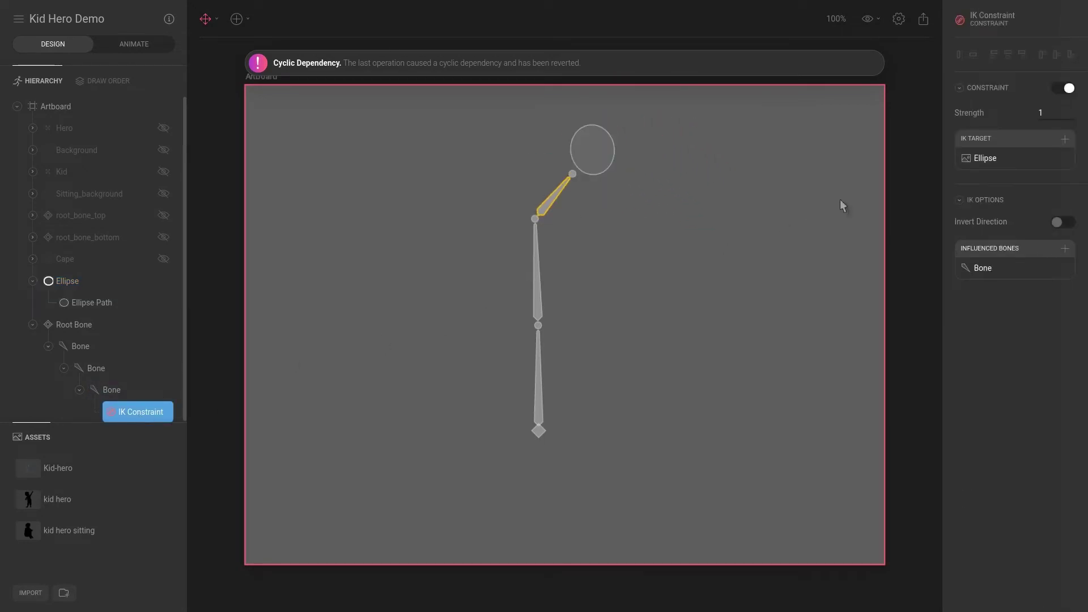
{"action": "left_click", "coordinate": [1047, 111]}
{"action": "type", "text": "0.5"}
{"action": "key", "text": "Return"}
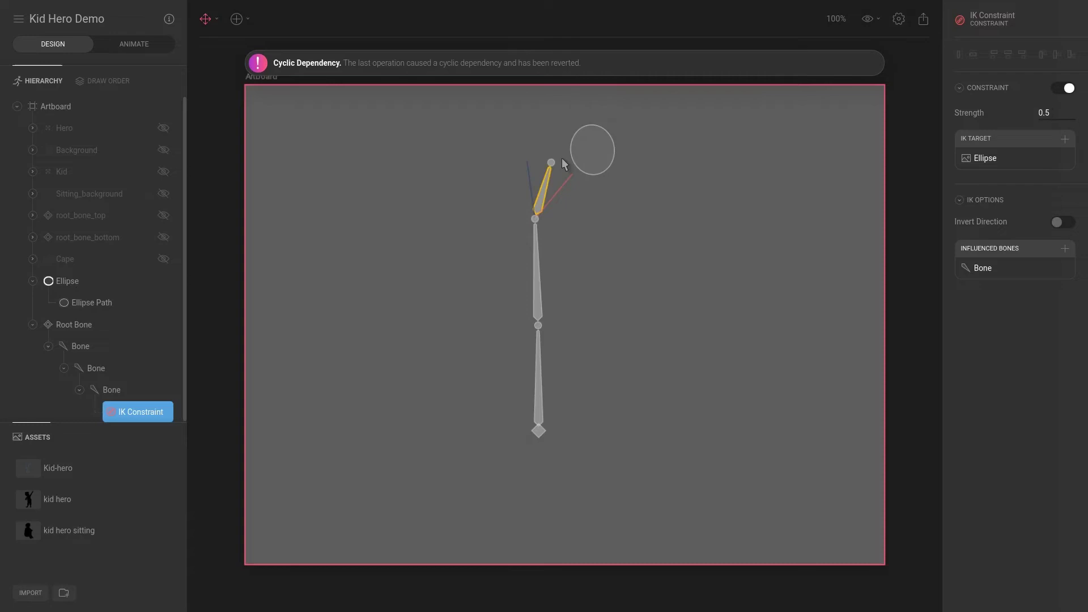
{"action": "mouse_move", "coordinate": [586, 156]}
{"action": "left_mouse_down"}
{"action": "mouse_move", "coordinate": [468, 153]}
{"action": "mouse_move", "coordinate": [558, 141]}
{"action": "mouse_move", "coordinate": [637, 180]}
{"action": "mouse_move", "coordinate": [490, 141]}
{"action": "mouse_move", "coordinate": [457, 170]}
{"action": "mouse_move", "coordinate": [612, 186]}
{"action": "mouse_move", "coordinate": [539, 146]}
{"action": "mouse_move", "coordinate": [453, 181]}
{"action": "mouse_move", "coordinate": [580, 159]}
{"action": "left_mouse_up"}
{"action": "left_click", "coordinate": [136, 413]}
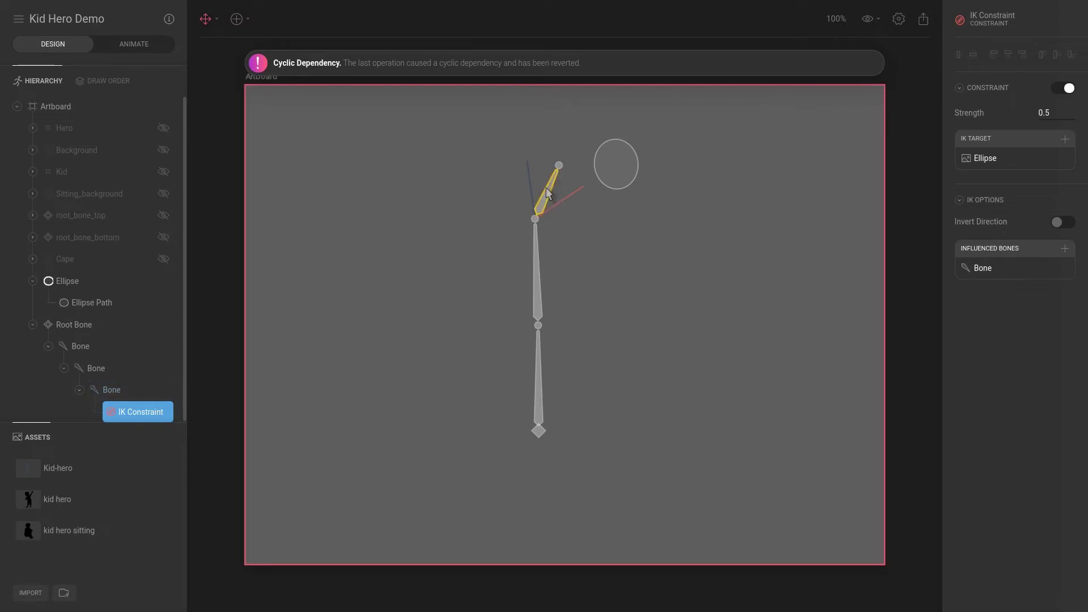
Add the middle bone to the IK constraint's influenced bones and set strength back to 1.
{"action": "left_click", "coordinate": [1063, 249]}
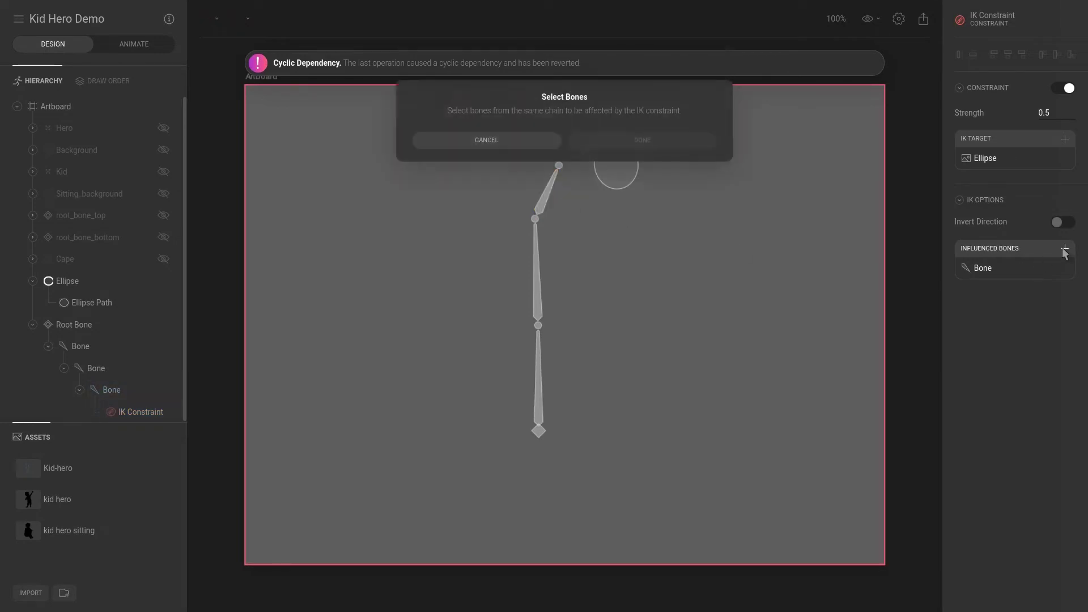
{"action": "left_click", "coordinate": [538, 260]}
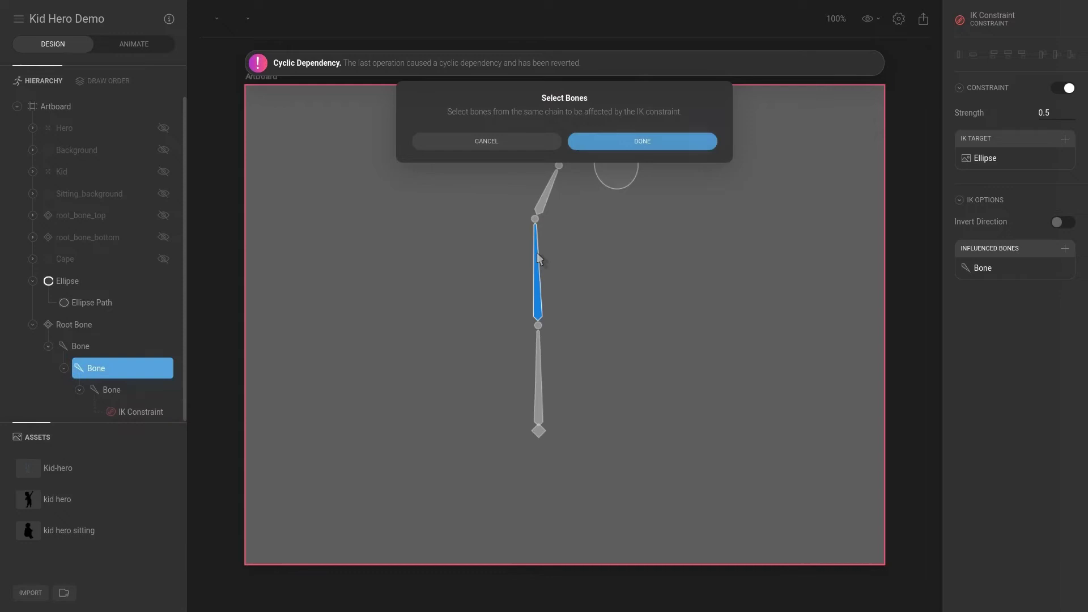
{"action": "left_click", "coordinate": [658, 143]}
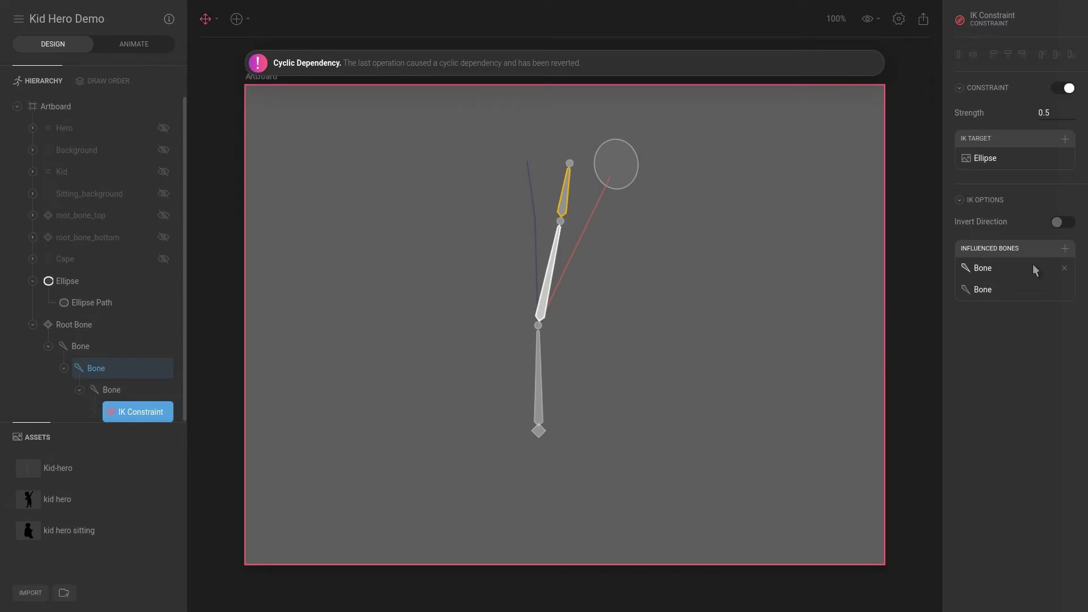
{"action": "left_click", "coordinate": [1058, 108]}
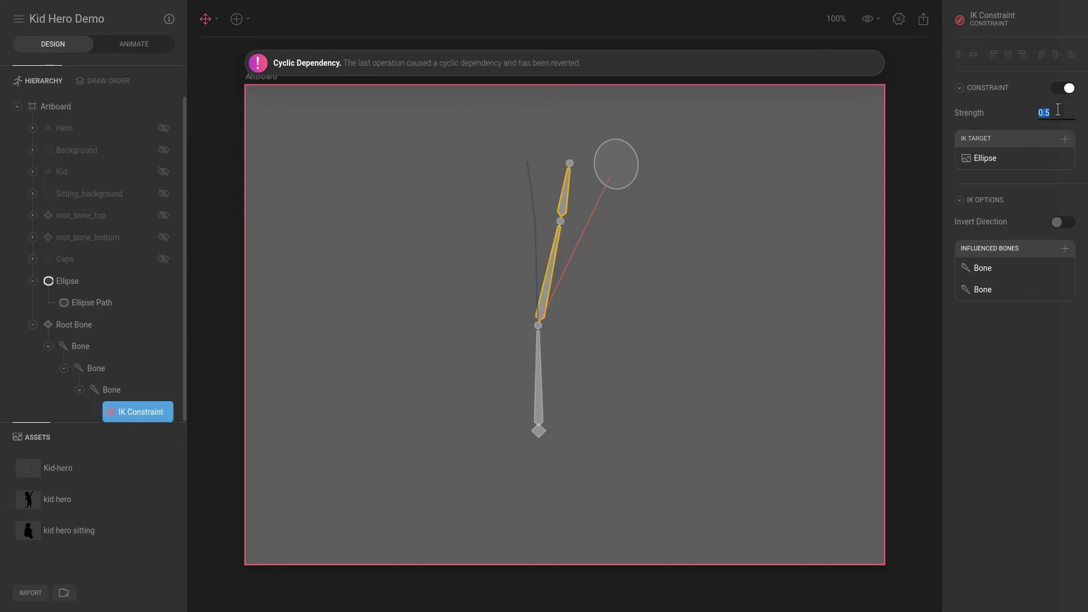
{"action": "key", "text": "Return"}
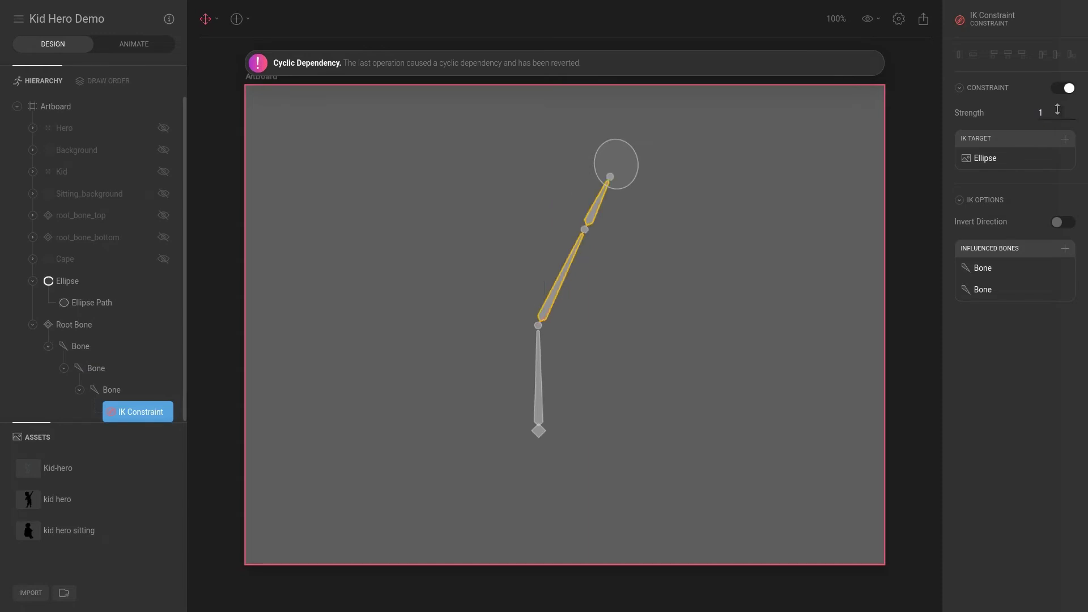
Drag the Ellipse left and down to 353.58, 236.35 so both upper bones bend toward it.
{"action": "left_click", "coordinate": [629, 168]}
{"action": "left_click_drag", "start_coordinate": [626, 165], "coordinate": [455, 146]}
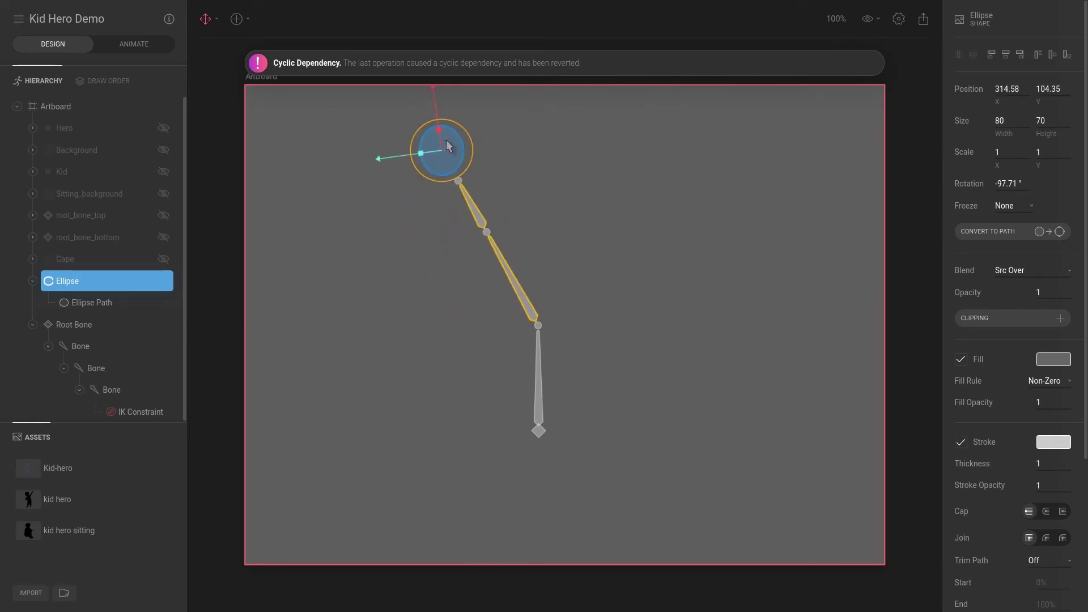
{"action": "left_click_drag", "start_coordinate": [462, 154], "coordinate": [480, 223]}
{"action": "left_click", "coordinate": [477, 189]}
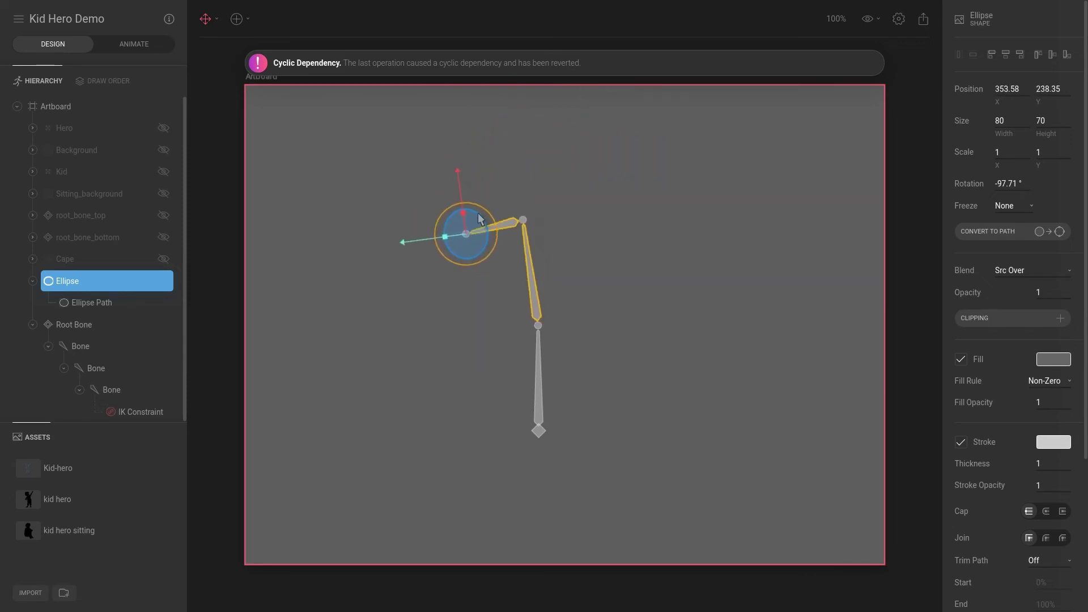
{"action": "left_click", "coordinate": [129, 412]}
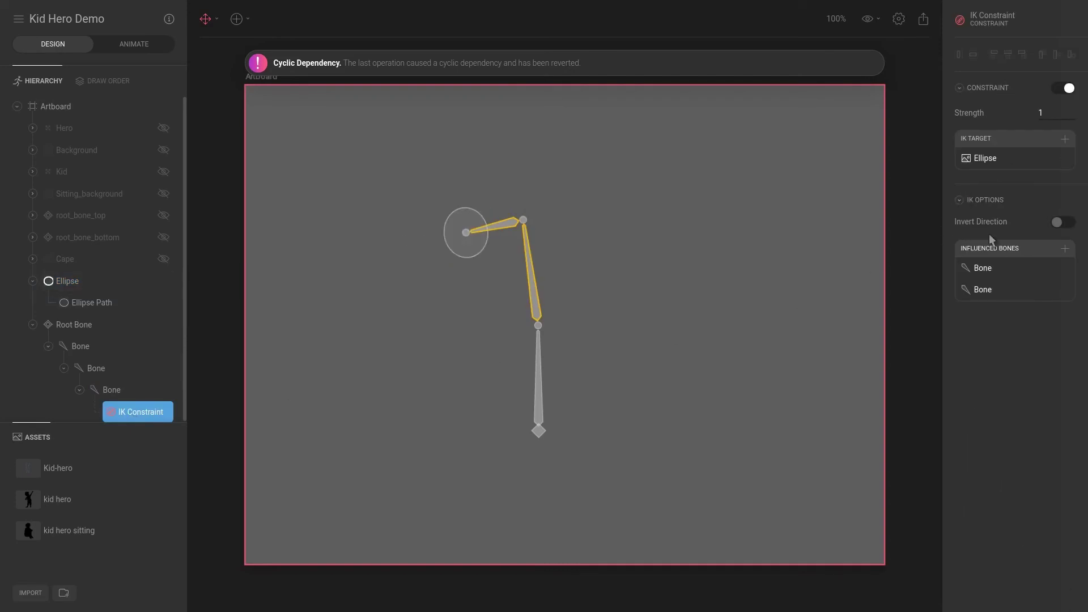
Enable Invert Direction on the IK constraint and drag the Ellipse back up-right to 585.58, 123.35.
{"action": "left_click", "coordinate": [1059, 225]}
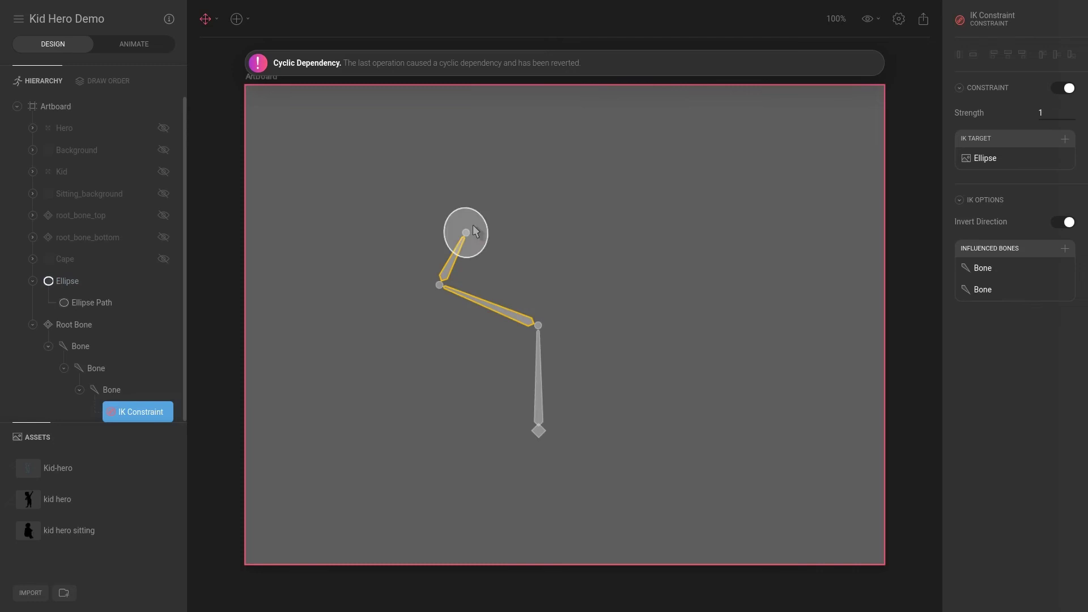
{"action": "left_click_drag", "start_coordinate": [481, 230], "coordinate": [625, 160]}
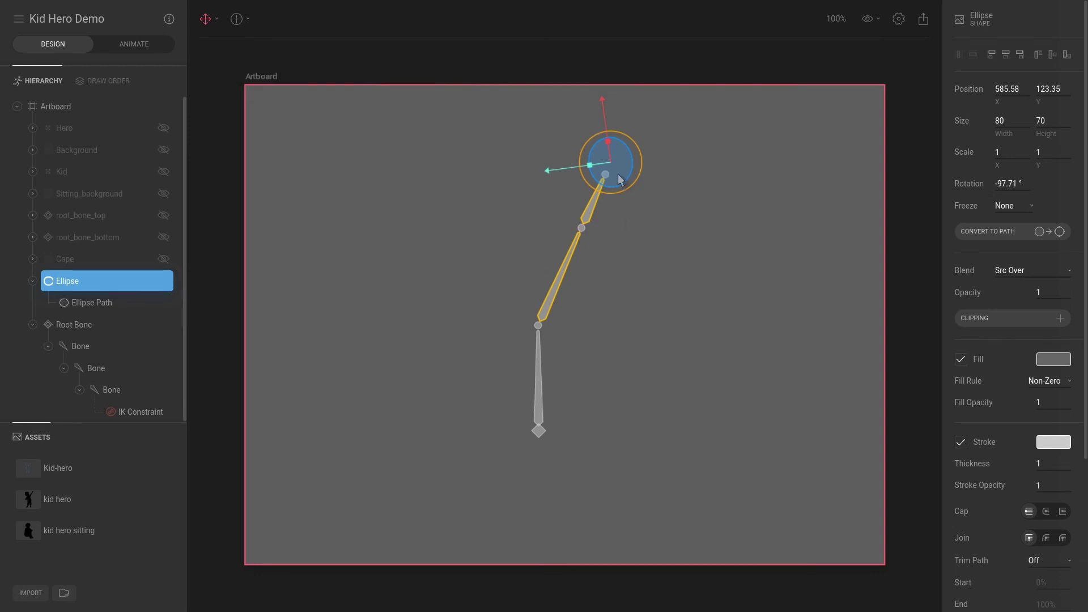
{"action": "left_click", "coordinate": [632, 193]}
{"action": "left_click", "coordinate": [626, 158]}
{"action": "left_click", "coordinate": [233, 21]}
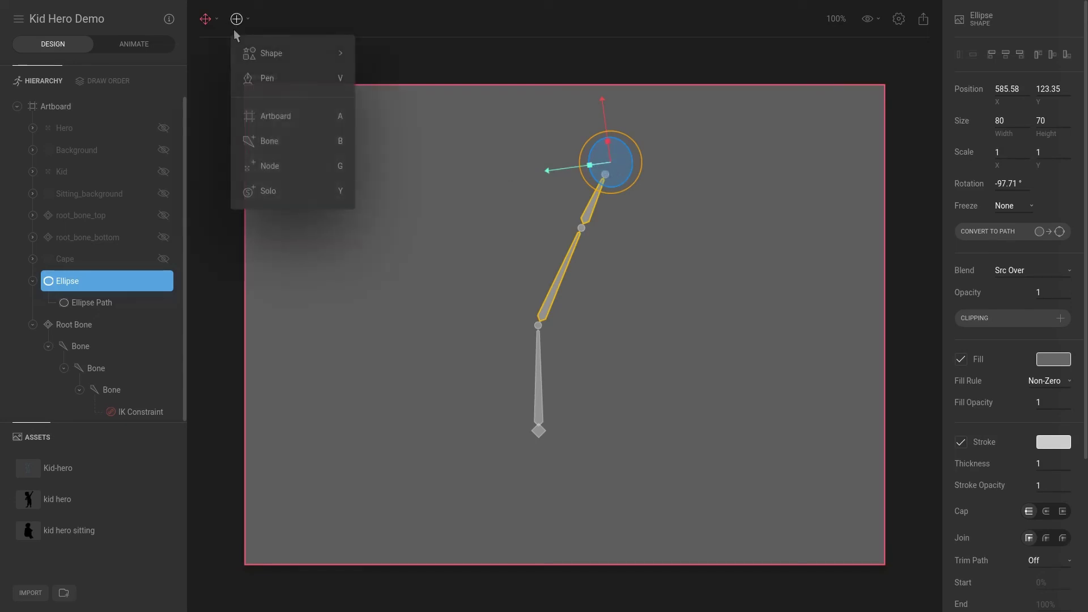
Place a new Node on the upper-left artboard at 226.27, 159.09 and set its Display to Target.
{"action": "left_click", "coordinate": [284, 164]}
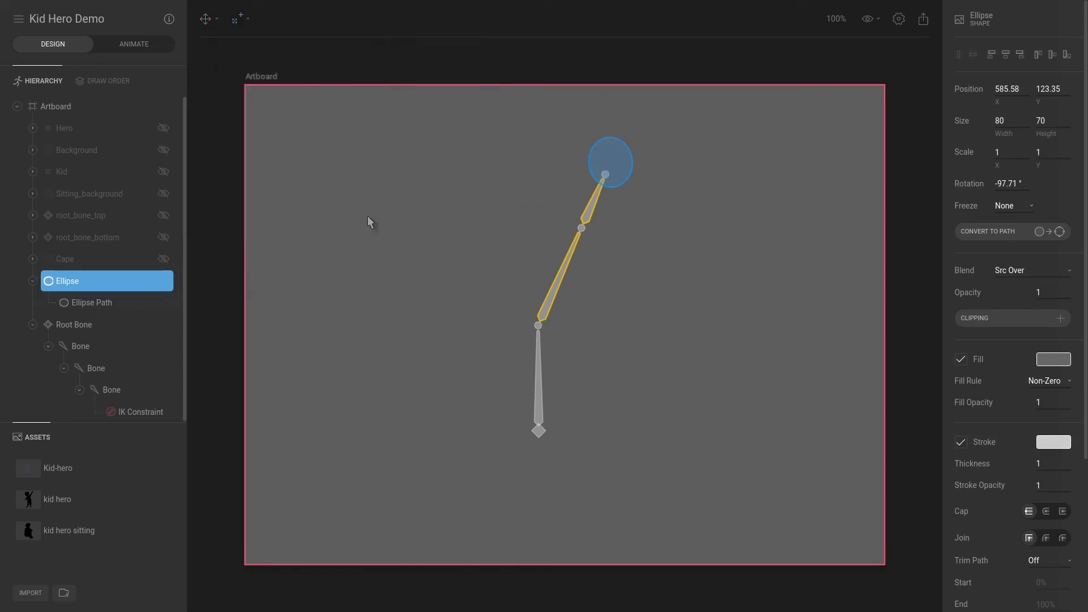
{"action": "left_click", "coordinate": [386, 187]}
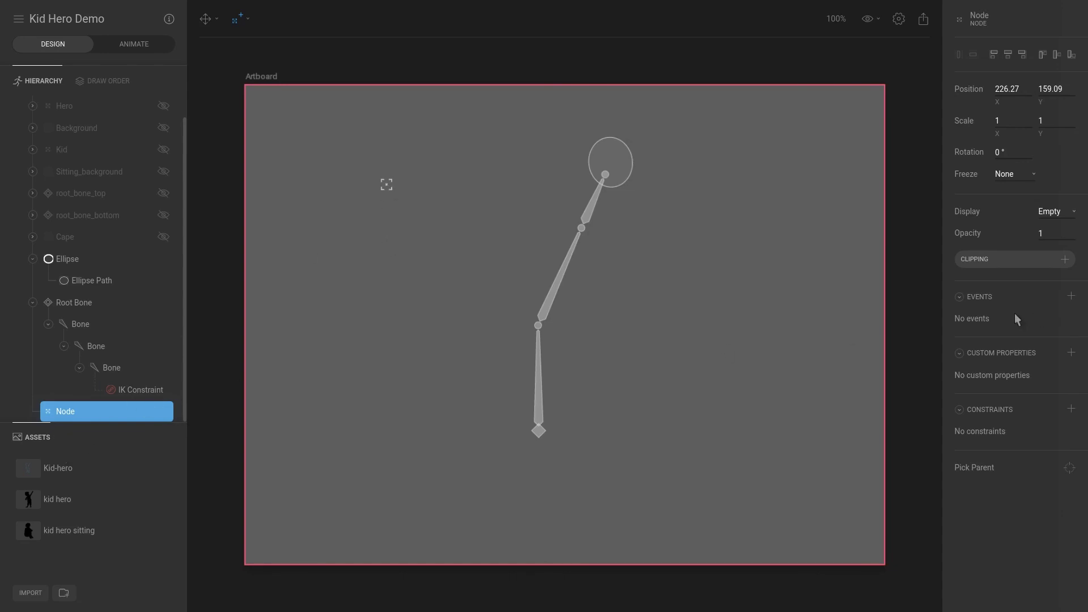
{"action": "left_click", "coordinate": [1055, 218]}
{"action": "left_click", "coordinate": [1052, 228]}
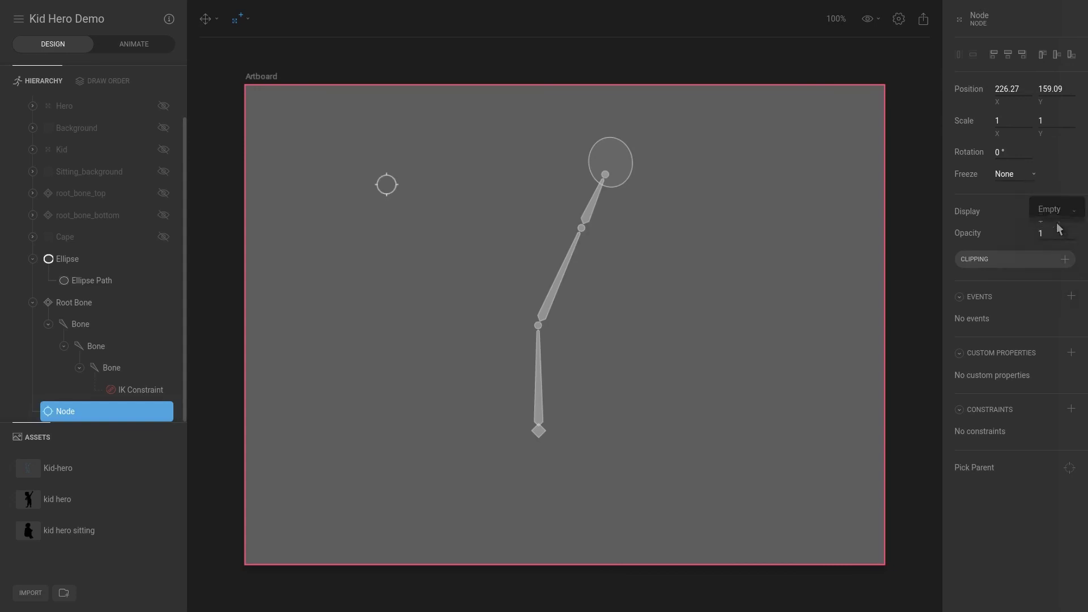